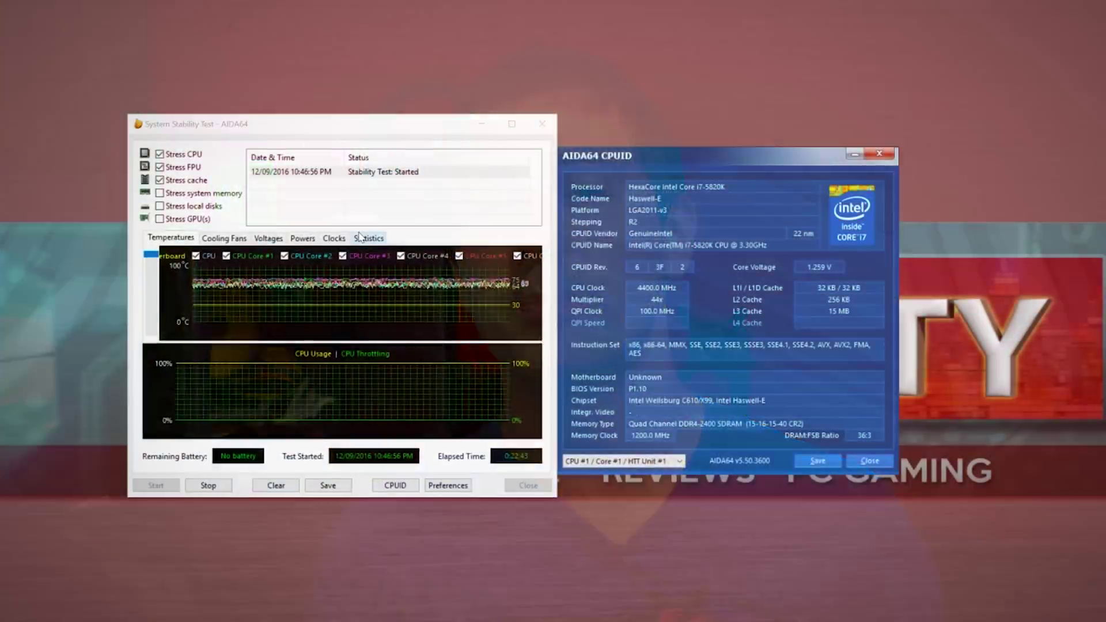
Step: Check the minimum, maximum and average core temperatures in Statistics, then show the Clocks graphs
{"action": "left_click", "coordinate": [358, 236]}
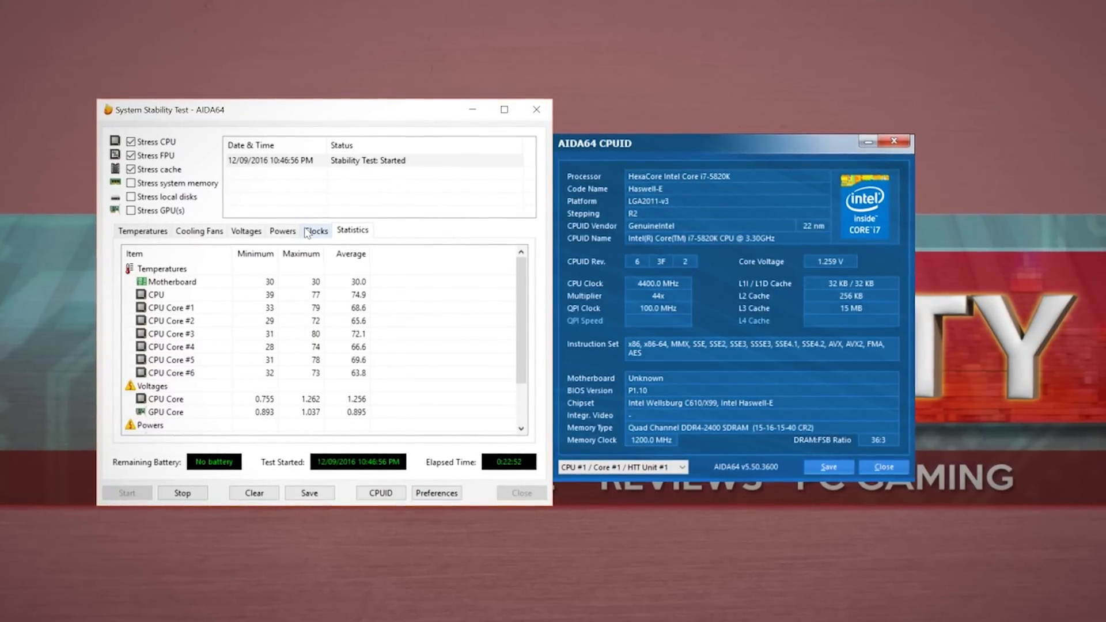
{"action": "left_click", "coordinate": [304, 231]}
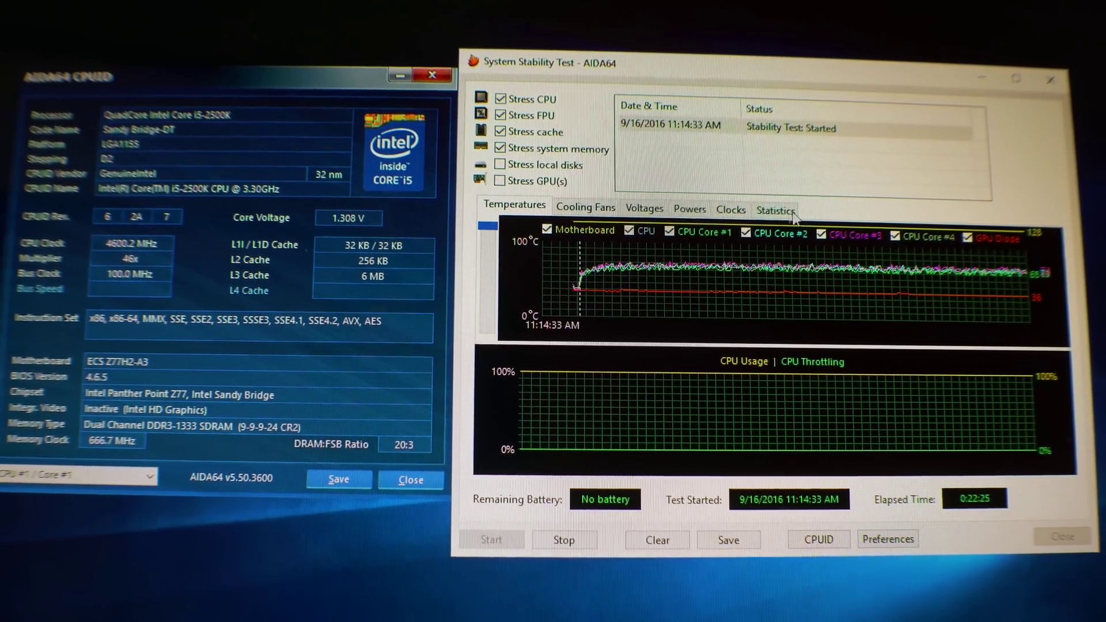
Step: Show Statistics for the i5-2500K run, with core maximums of 73–78 °C
{"action": "left_click", "coordinate": [768, 215]}
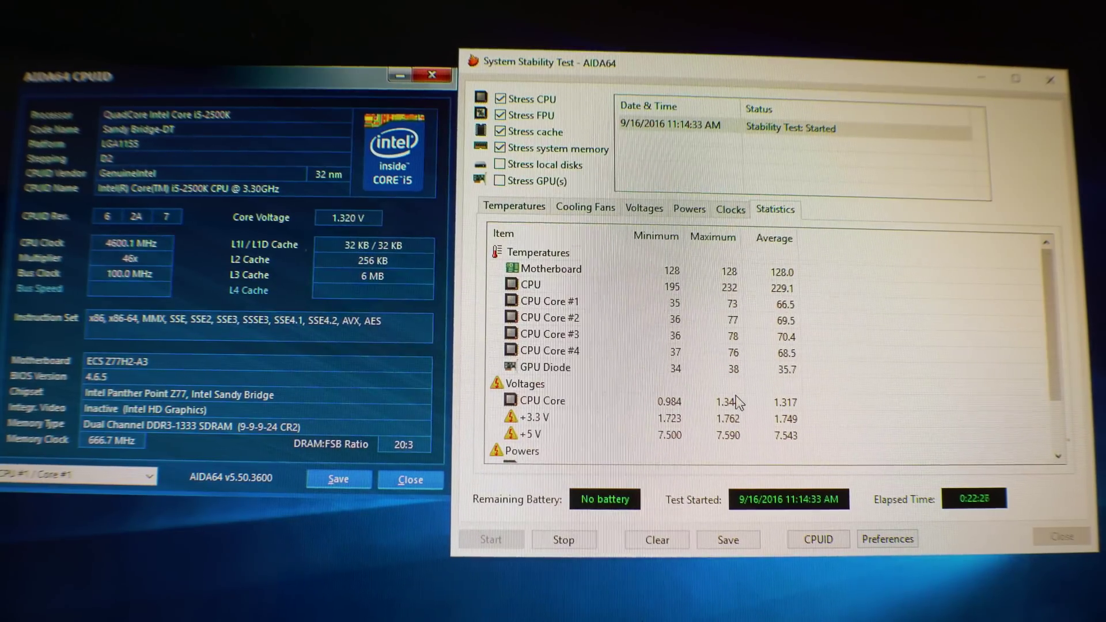